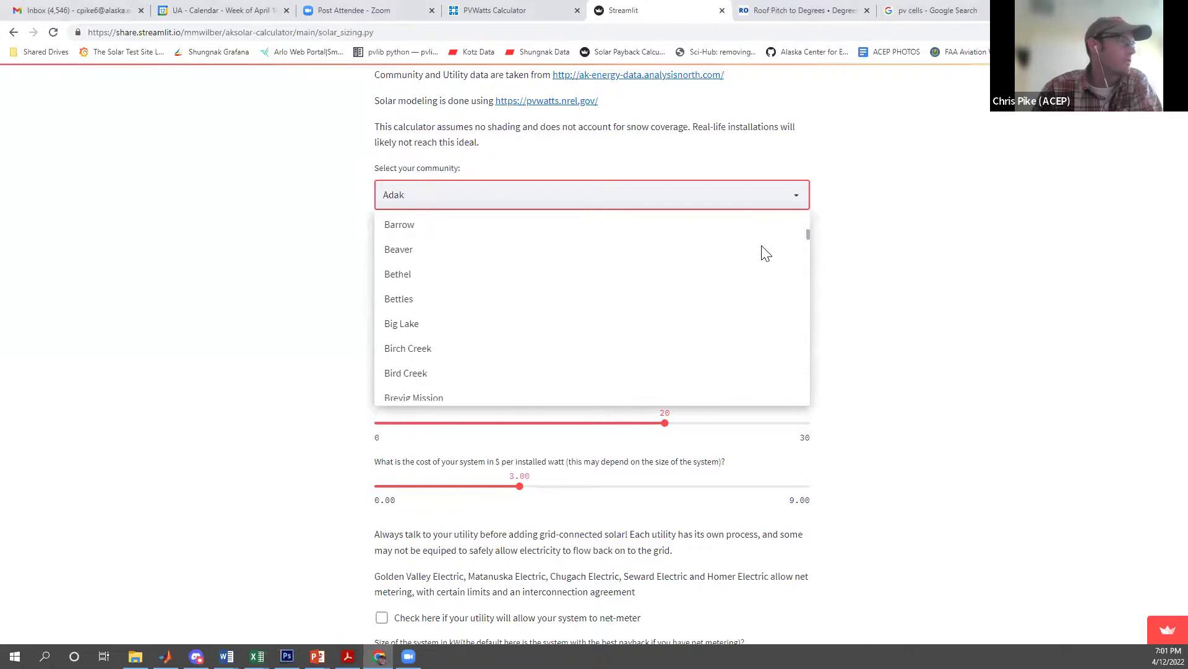
# Choose Fairbanks as the community in the solar calculator.
pyautogui.scroll(-8, 765, 253)
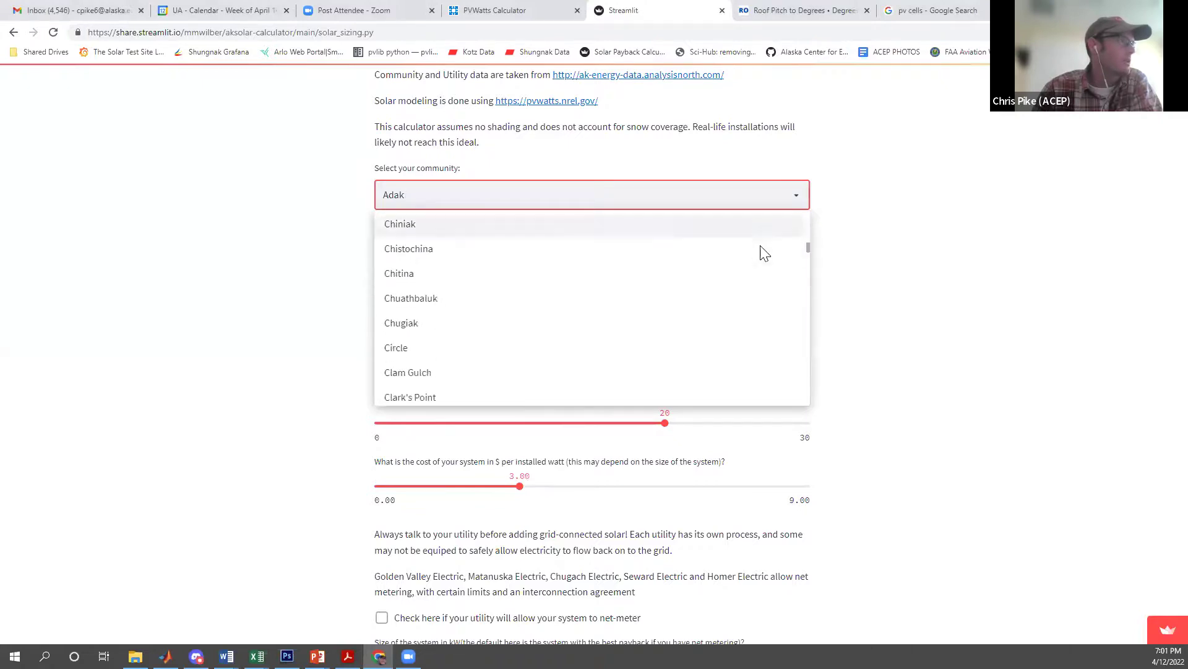
pyautogui.scroll(-8, 594, 293)
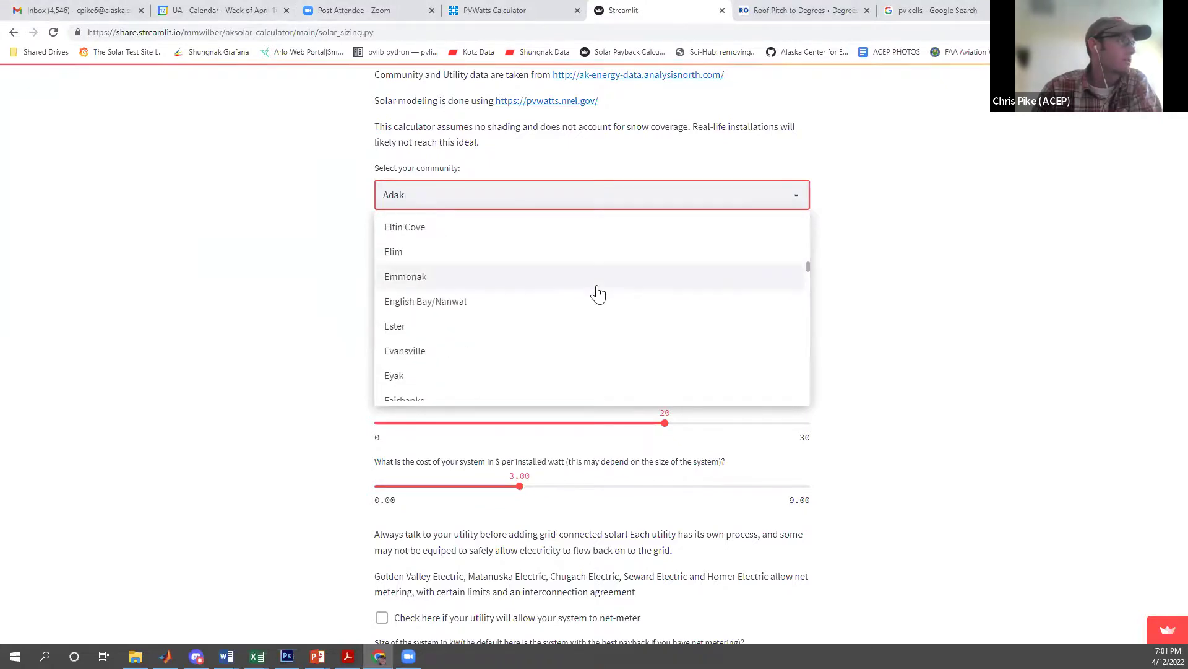
pyautogui.scroll(1, 544, 310)
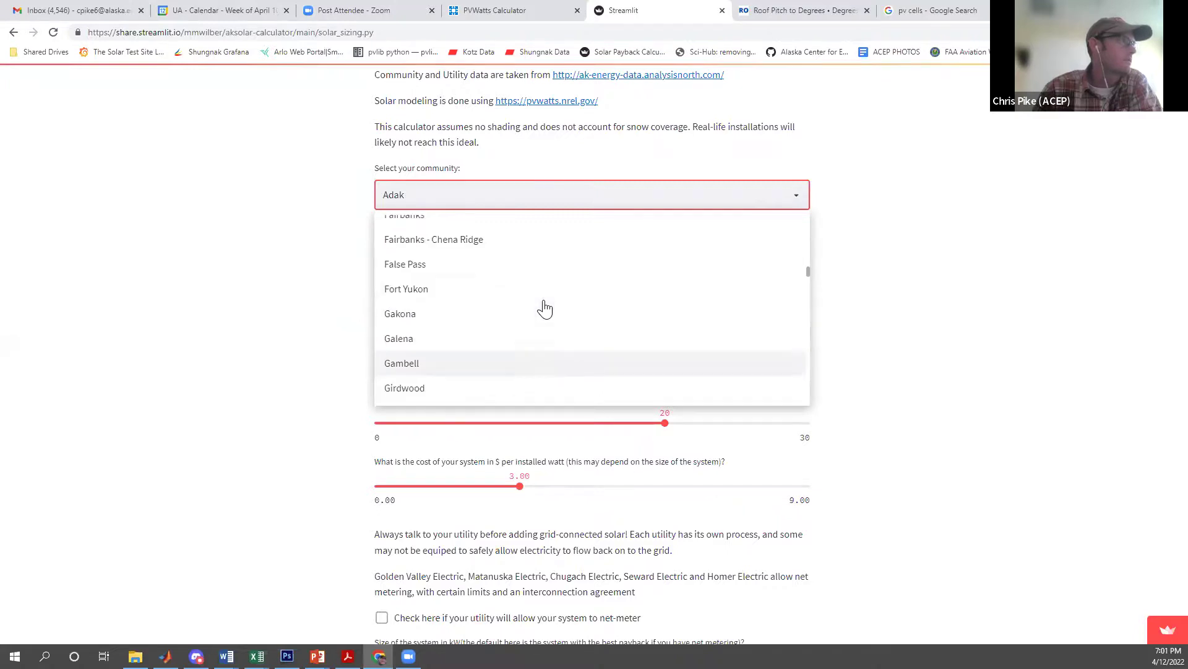
pyautogui.scroll(-1, 495, 283)
pyautogui.scroll(1, 483, 282)
pyautogui.scroll(1, 482, 282)
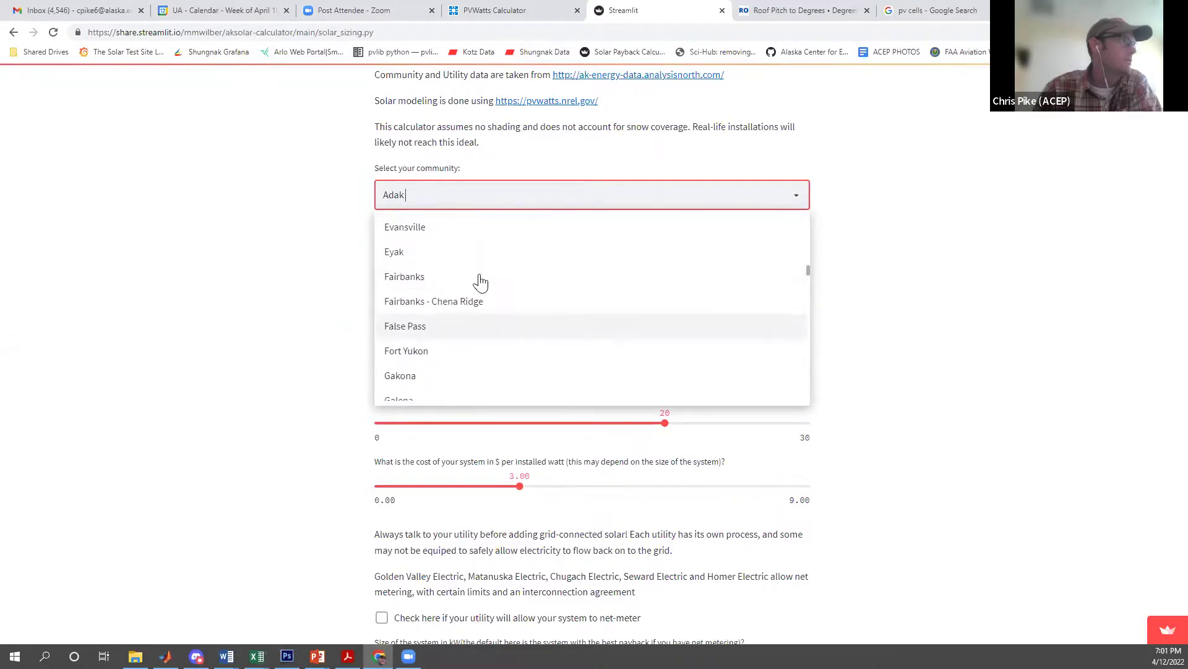
pyautogui.click(467, 278)
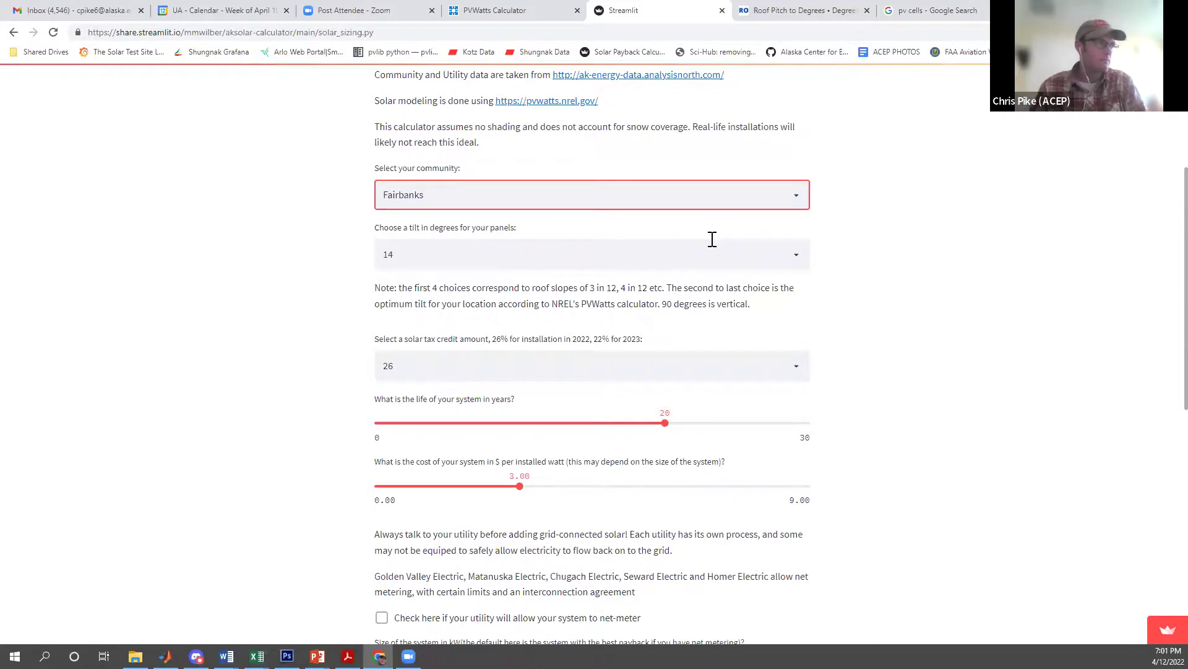
# Set the panel tilt to 45 degrees.
pyautogui.click(799, 262)
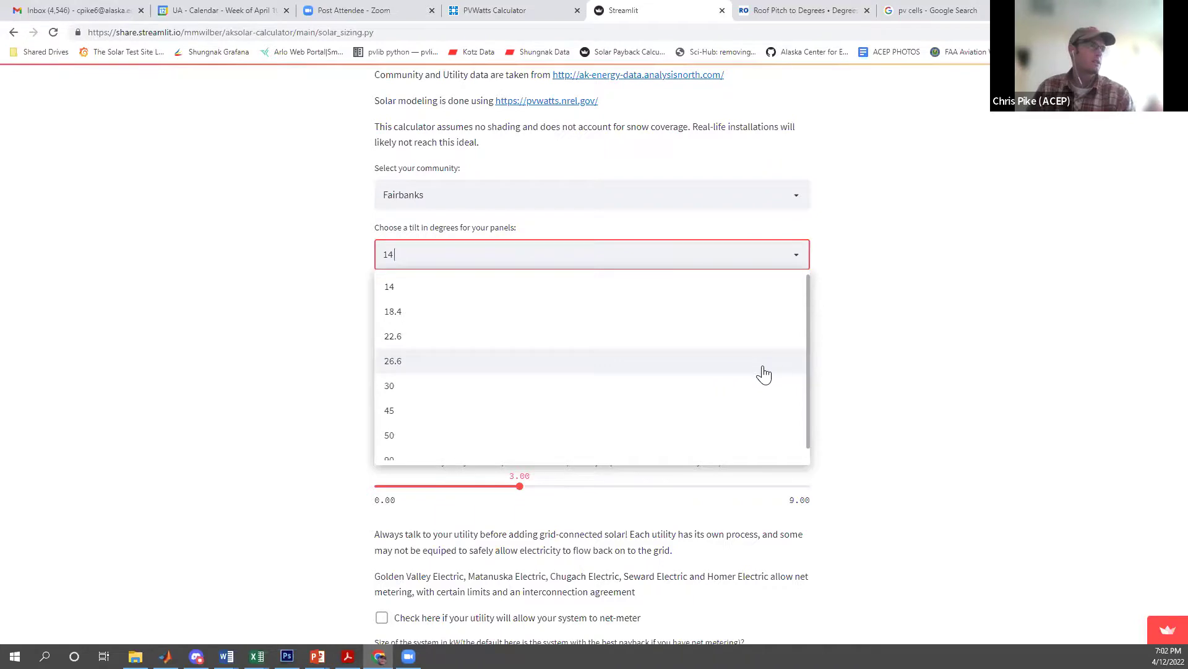
pyautogui.click(763, 416)
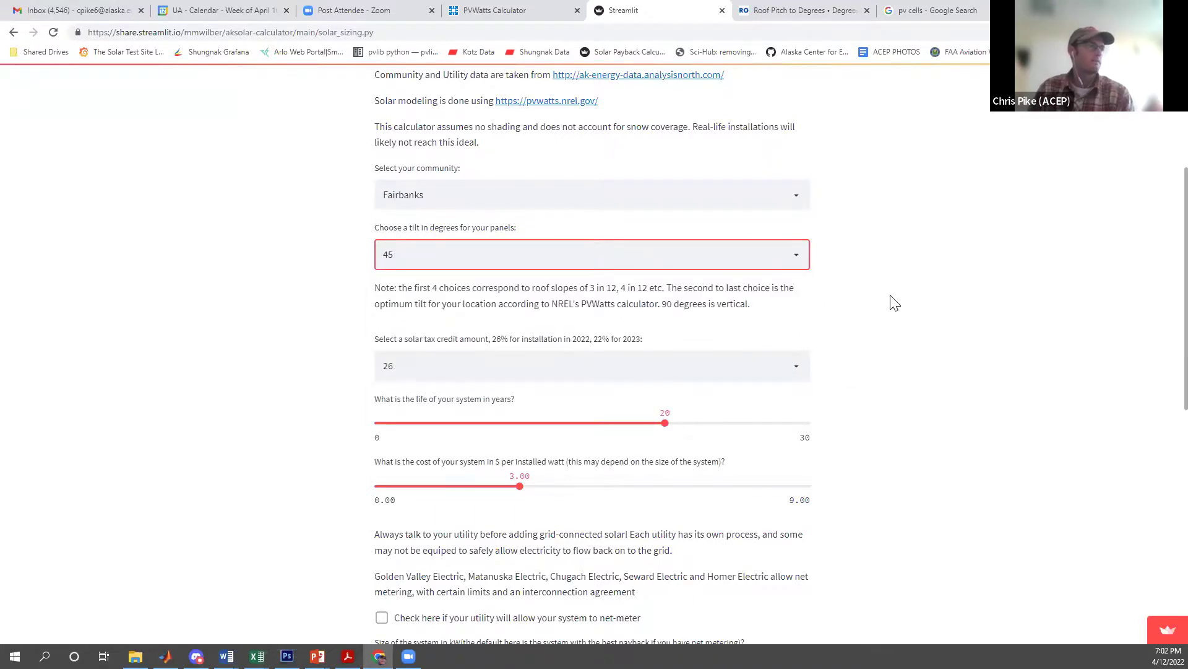
# Set the system cost to $3.50 per installed watt.
pyautogui.scroll(-1, 894, 302)
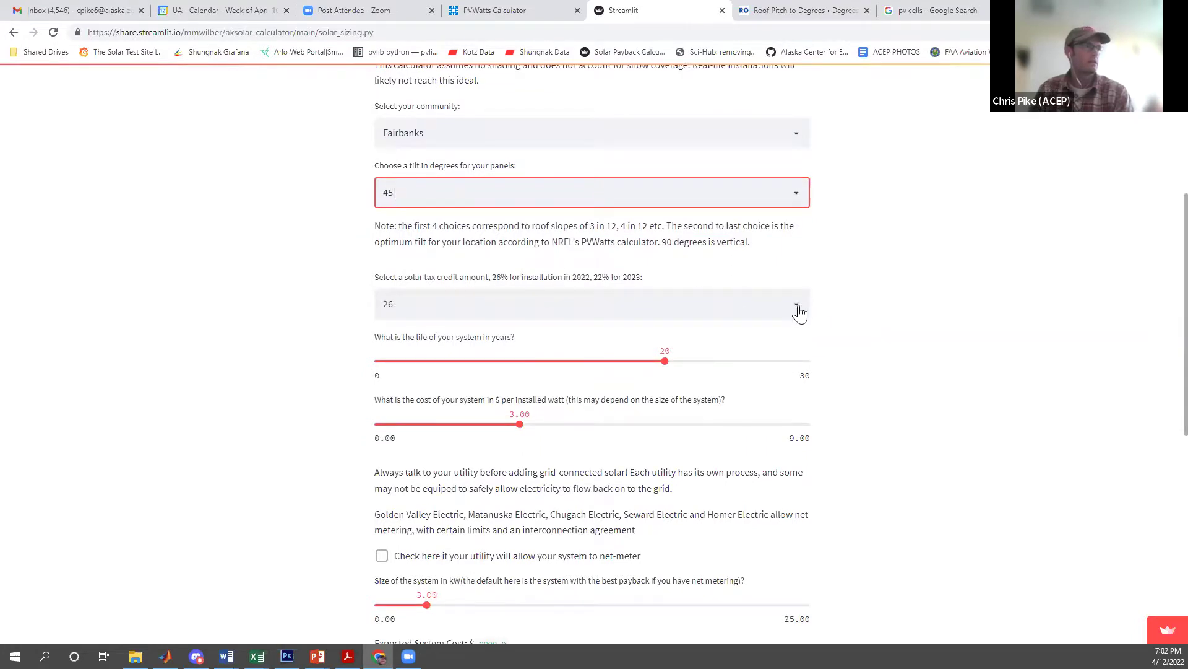
pyautogui.scroll(-1, 882, 303)
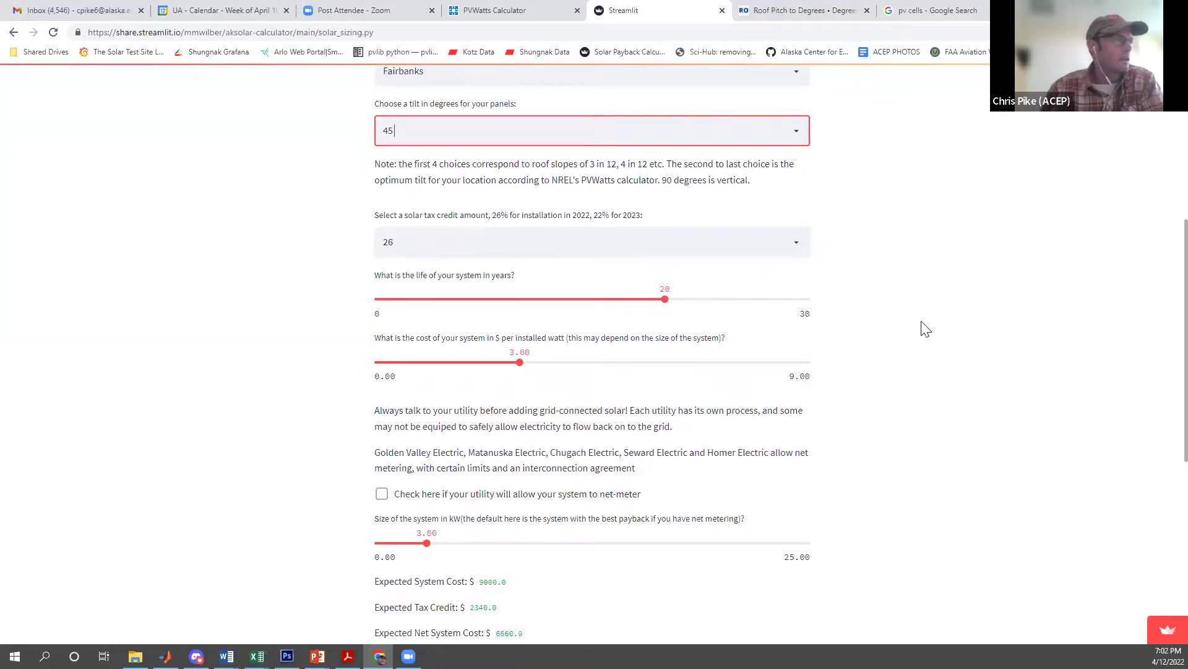
pyautogui.scroll(-1, 925, 328)
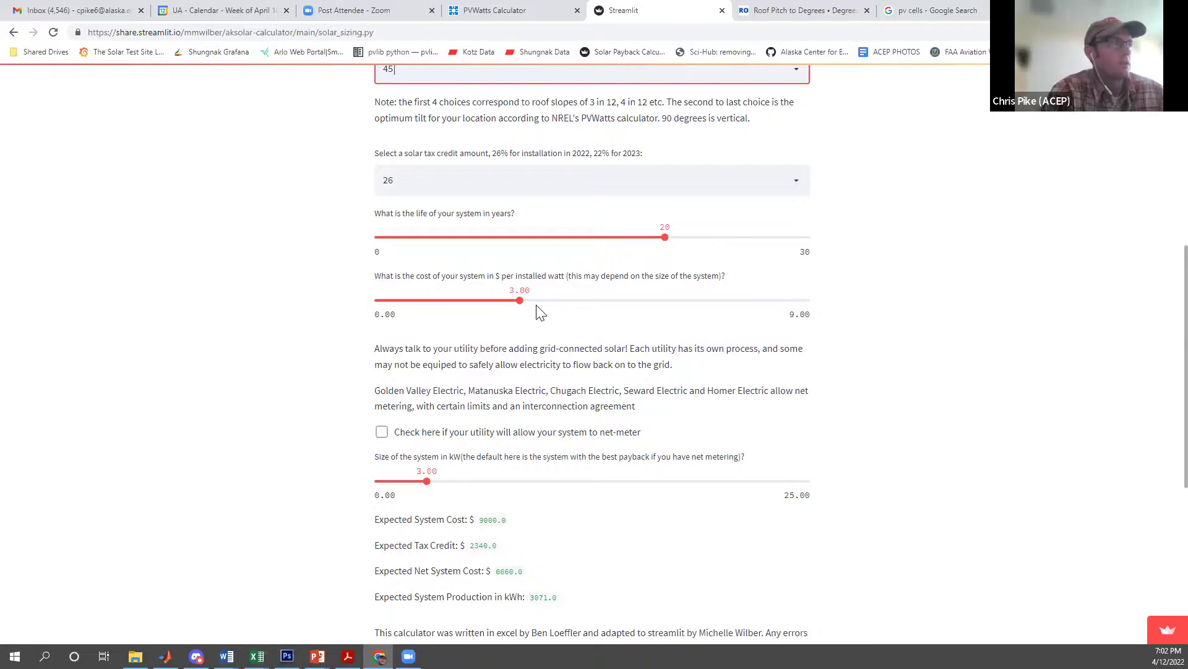
pyautogui.scroll(3, 540, 311)
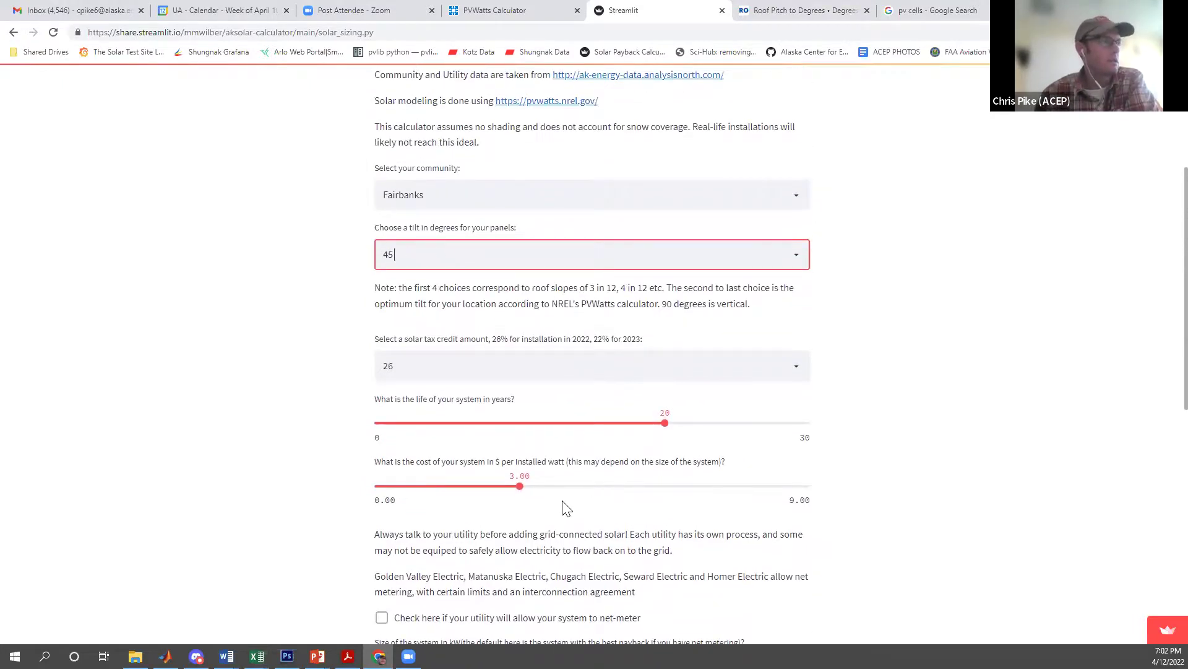
pyautogui.scroll(-1, 568, 505)
pyautogui.scroll(-3, 569, 504)
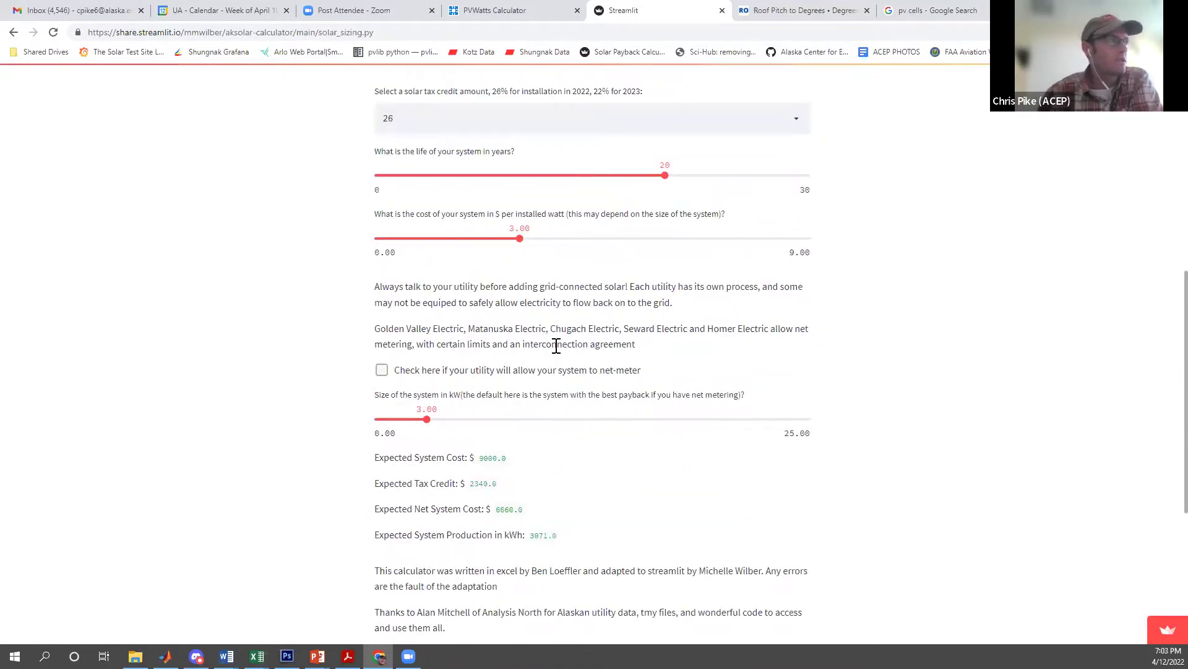
pyautogui.moveTo(520, 239); pyautogui.dragTo(544, 239)
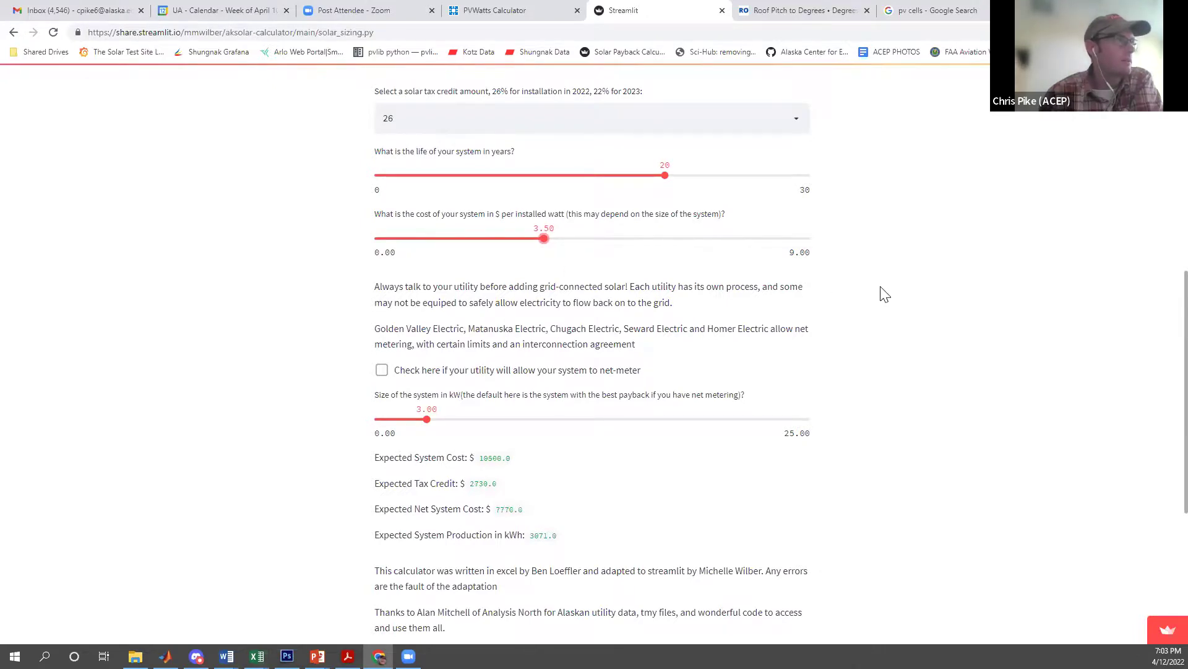
# Mark that the utility allows the system to net-meter.
pyautogui.scroll(-1, 882, 294)
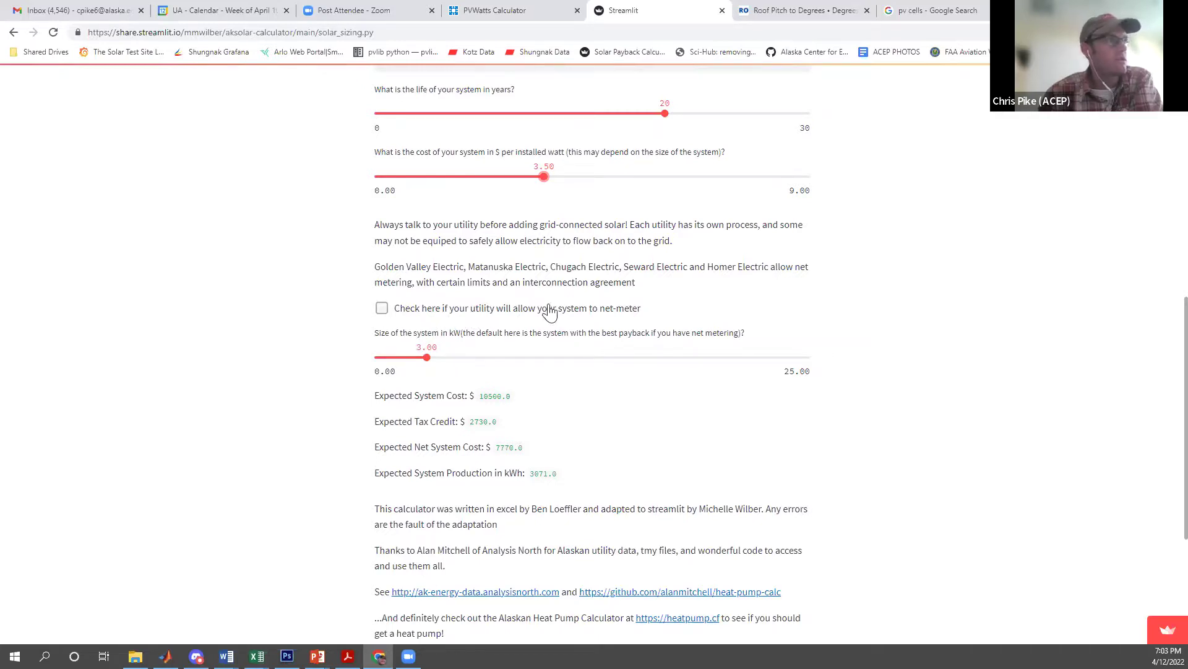
pyautogui.click(382, 309)
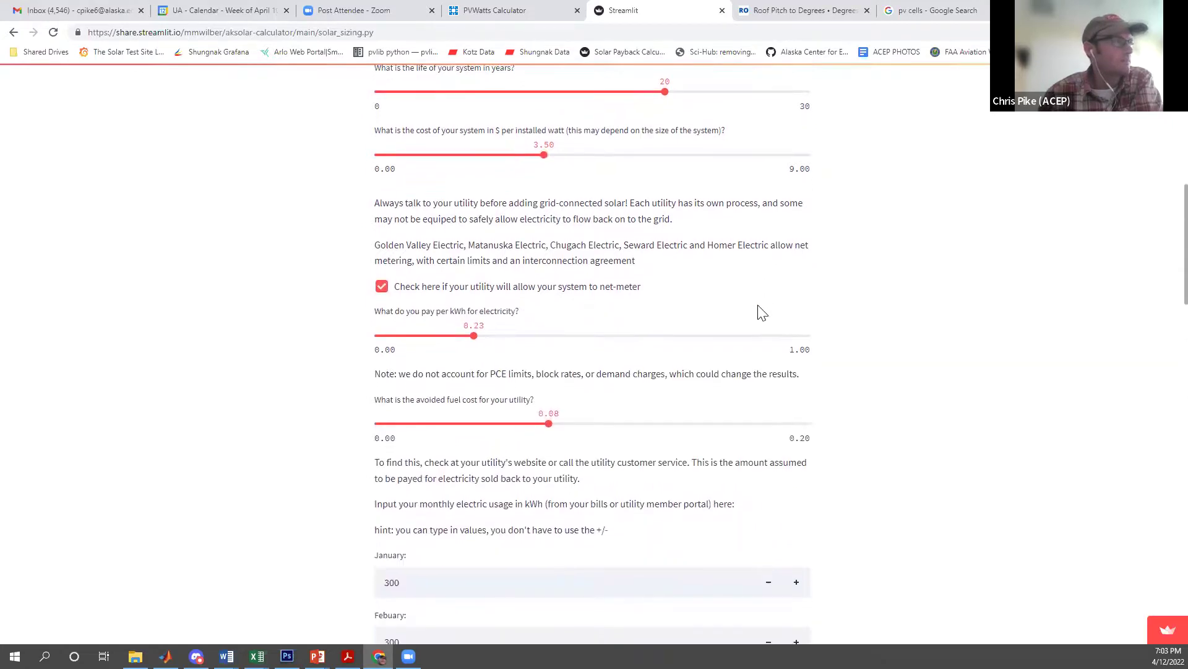
# Set the electricity price to 0.24 per kWh and the utility's avoided fuel cost to 0.12.
pyautogui.scroll(-1, 756, 314)
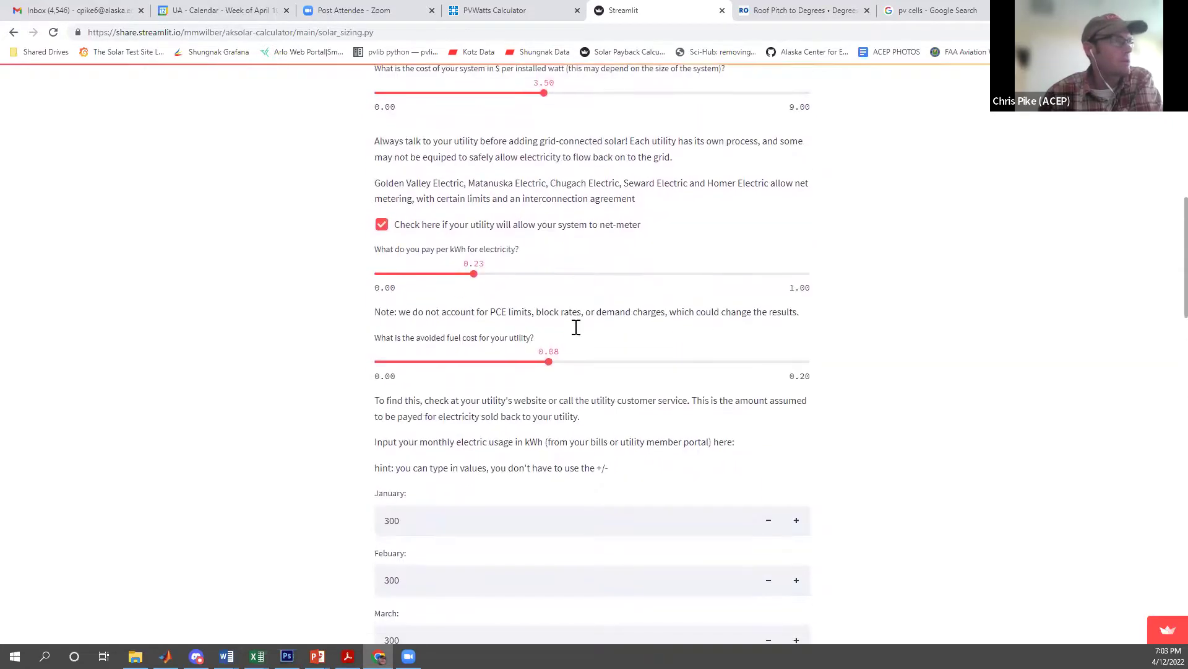
pyautogui.click(477, 273)
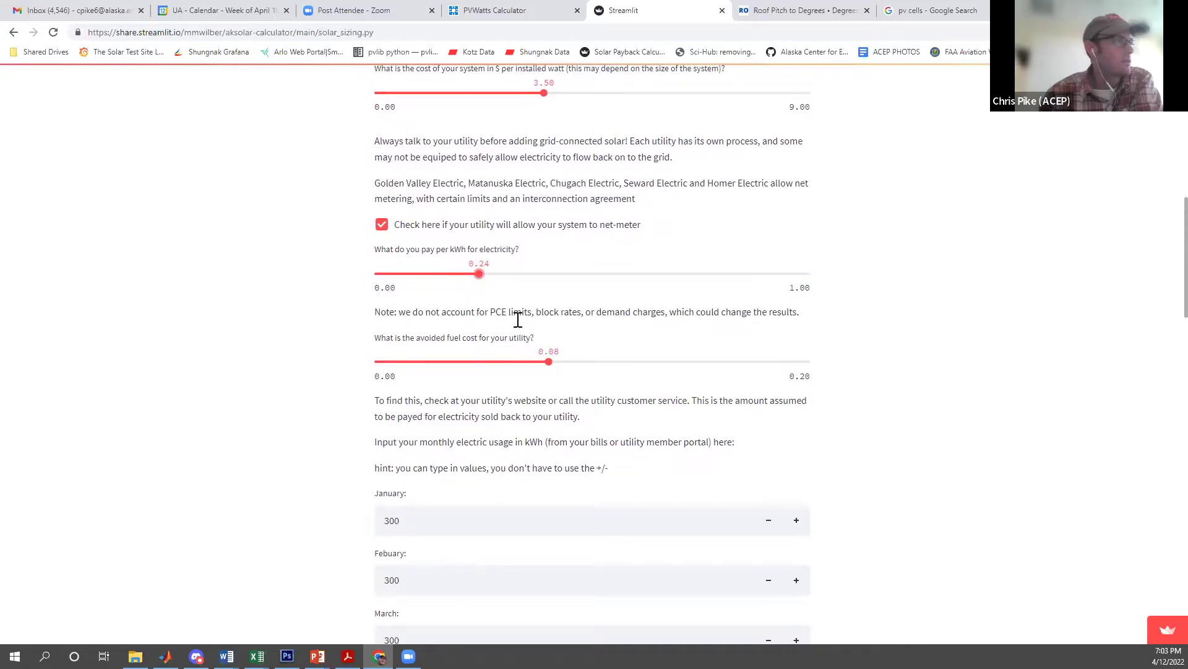
pyautogui.click(551, 361)
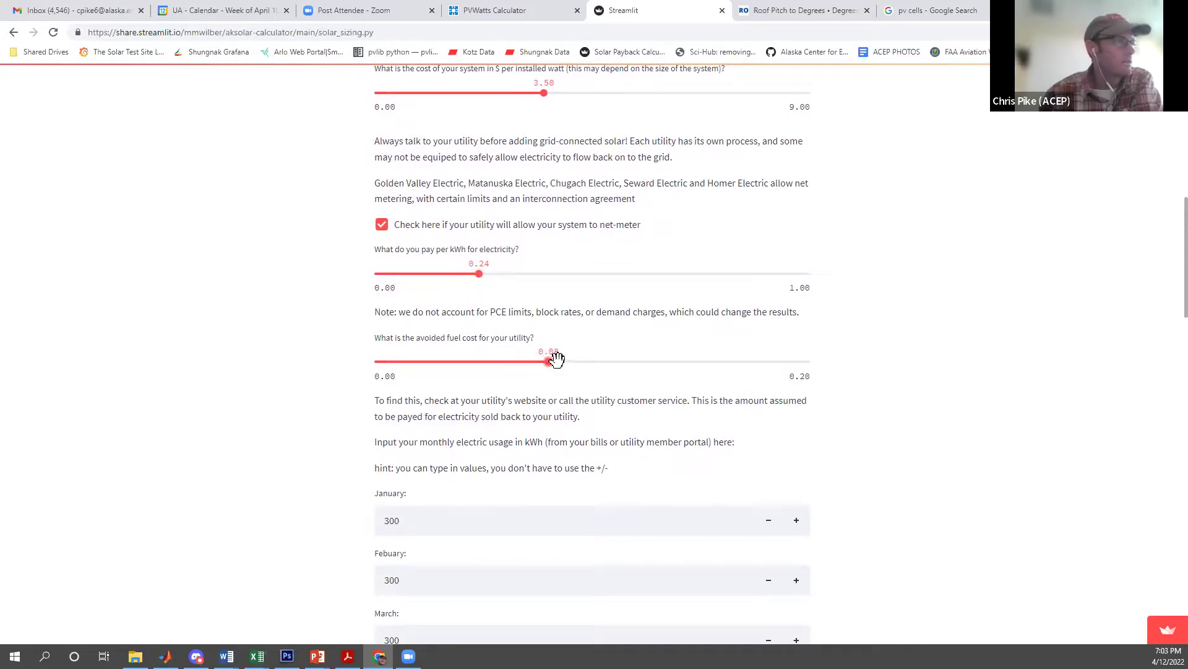
pyautogui.moveTo(555, 363); pyautogui.dragTo(630, 357)
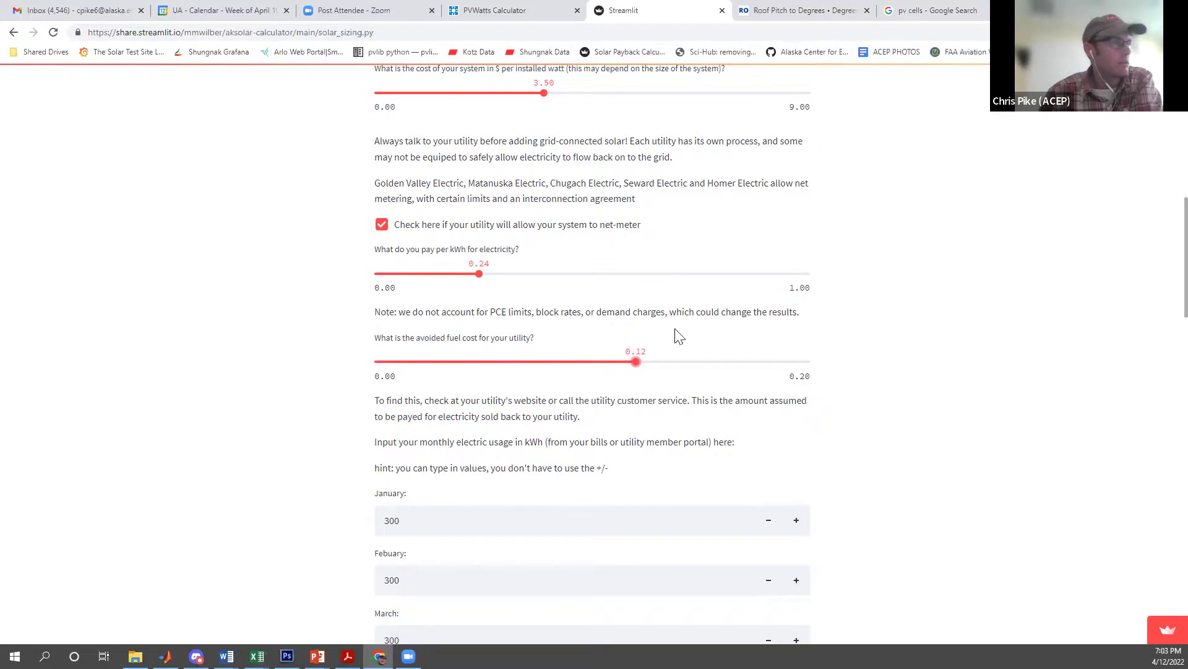
# Review the monthly electric usage entries and the expected cost, savings and payback results.
pyautogui.scroll(-1, 904, 446)
pyautogui.scroll(-3, 900, 445)
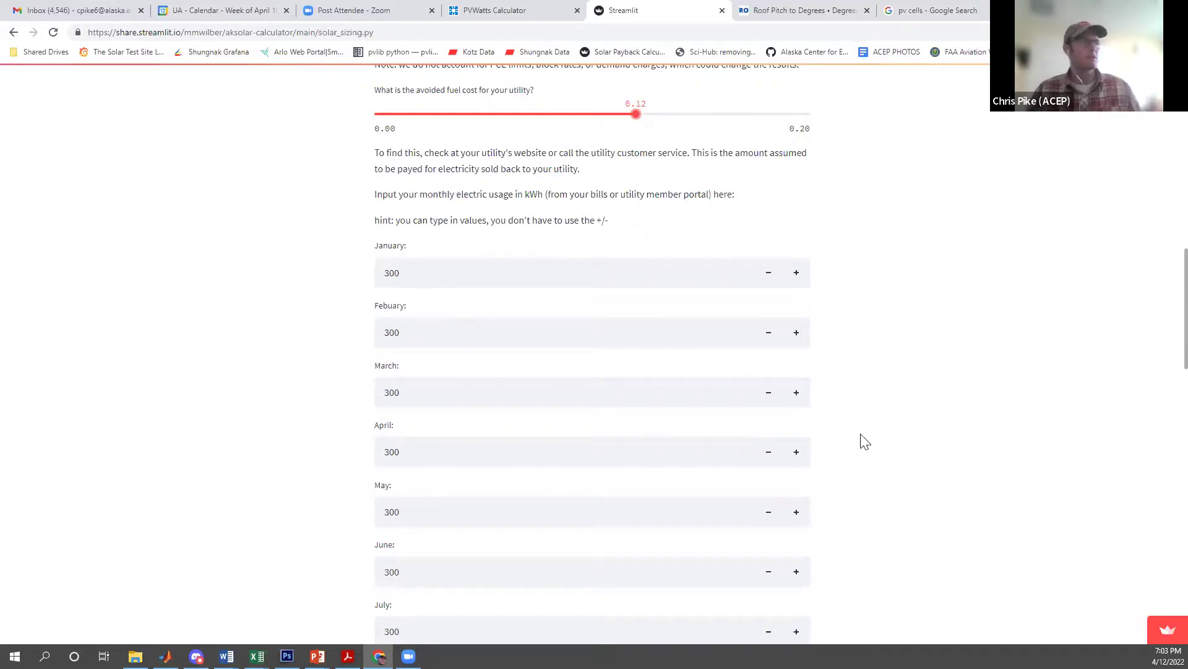
pyautogui.scroll(-1, 865, 440)
pyautogui.scroll(-8, 865, 440)
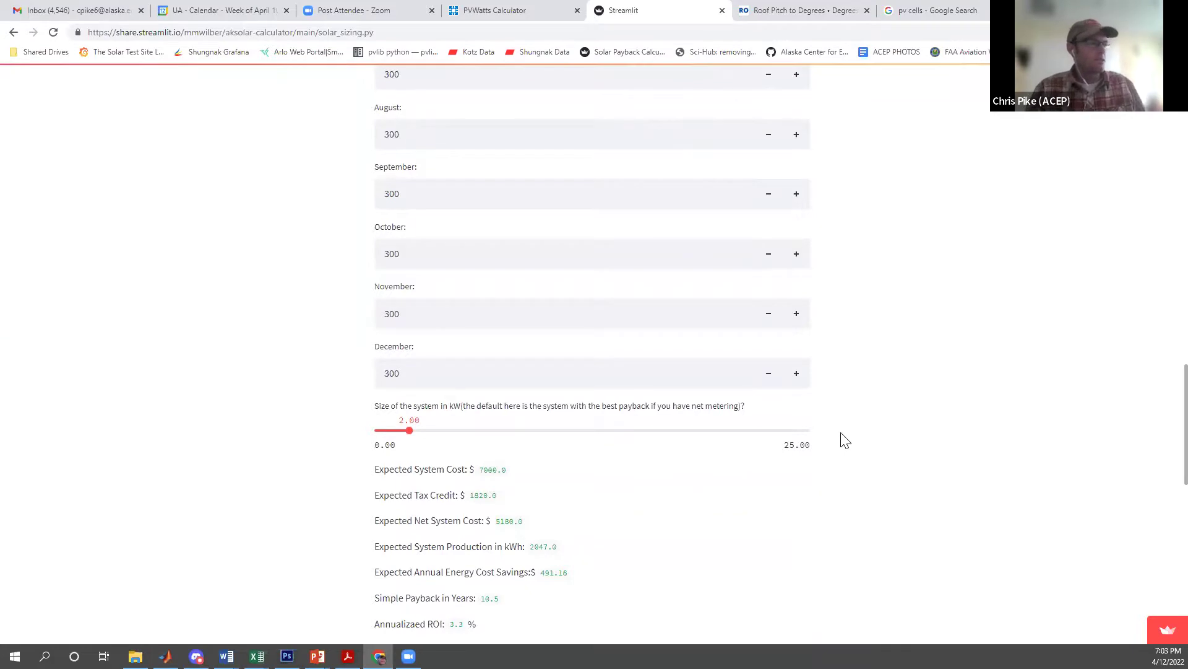
pyautogui.scroll(-4, 846, 440)
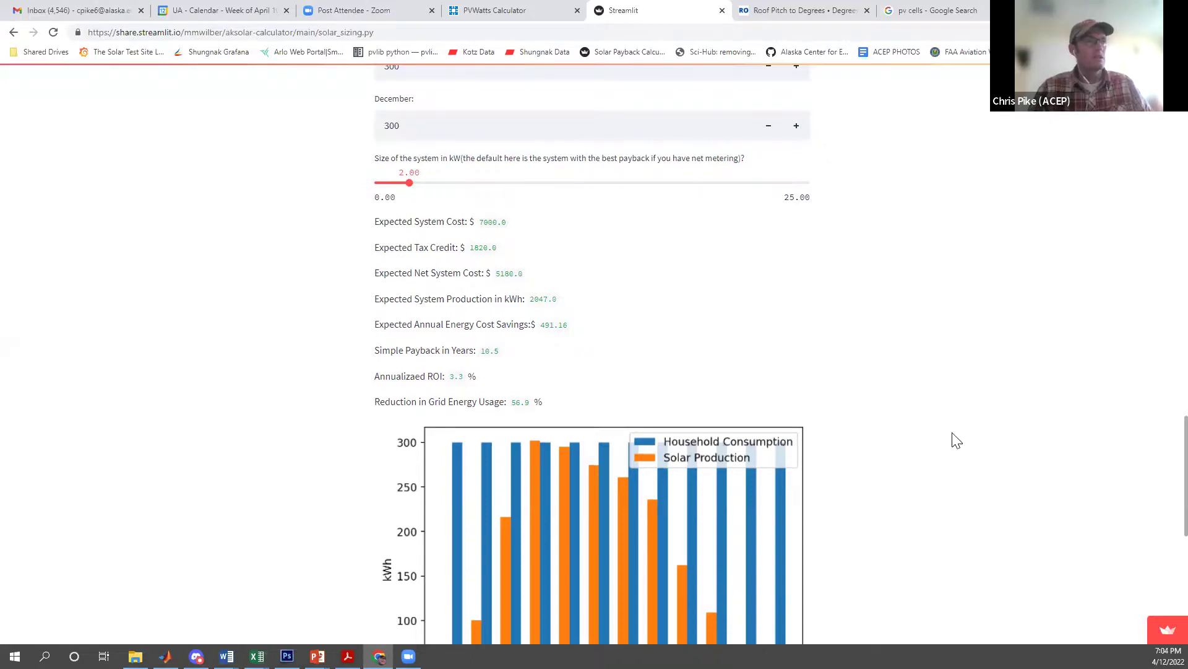
# Raise the system cost to $3.81 per installed watt.
pyautogui.scroll(3, 1163, 433)
pyautogui.scroll(13, 1164, 406)
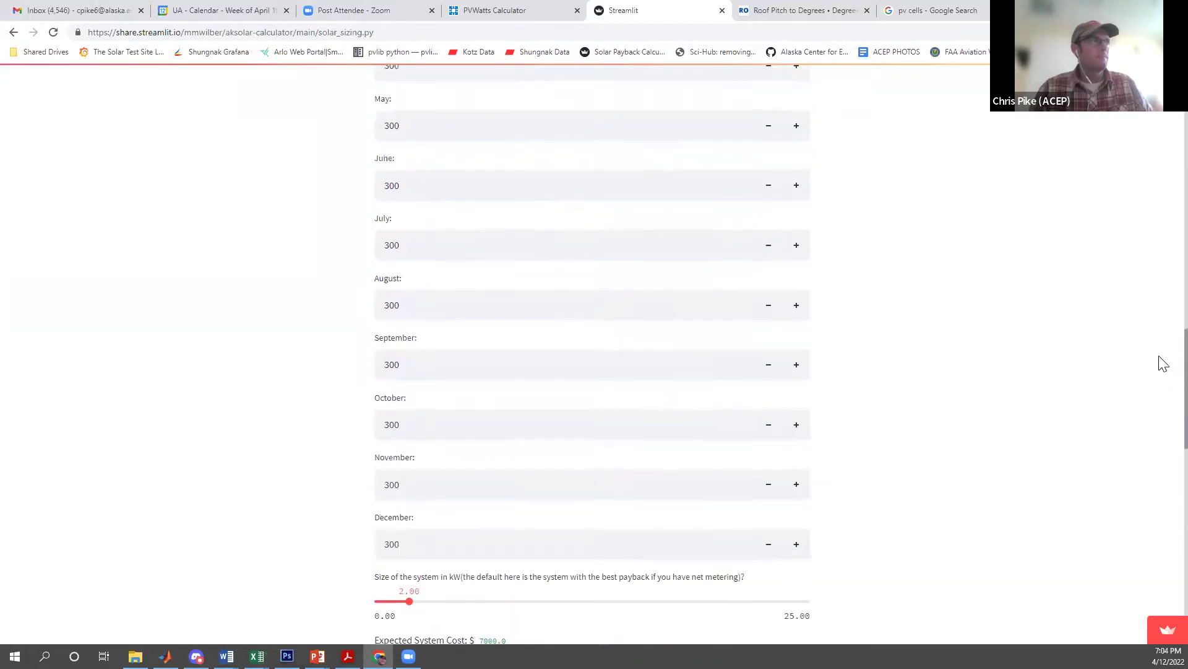
pyautogui.scroll(4, 1157, 238)
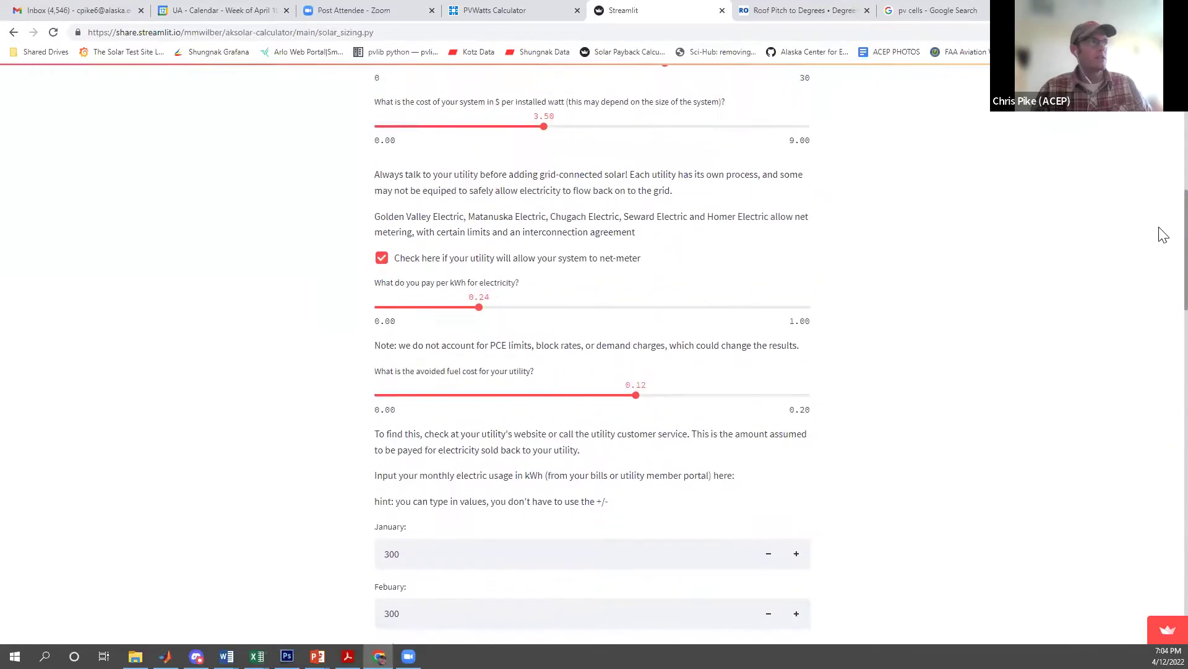
pyautogui.moveTo(548, 196); pyautogui.dragTo(557, 200)
# Examine the updated payback figures and the monthly chart comparing household consumption with solar production.
pyautogui.scroll(-20, 958, 317)
pyautogui.scroll(3, 958, 318)
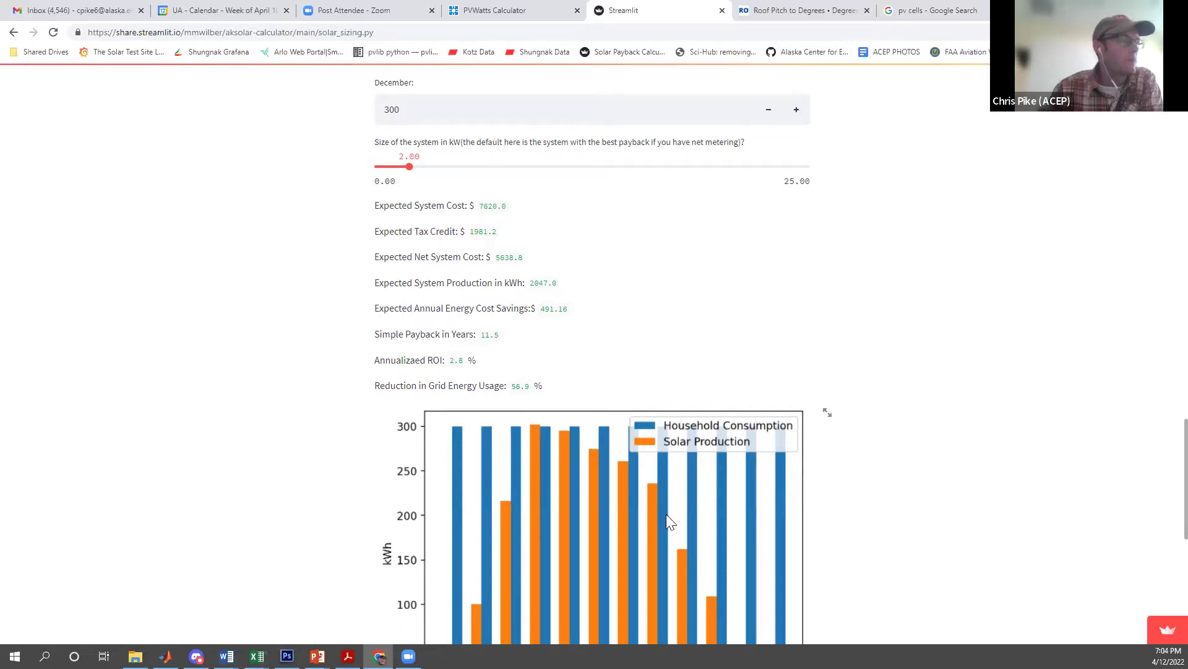
pyautogui.scroll(-1, 662, 510)
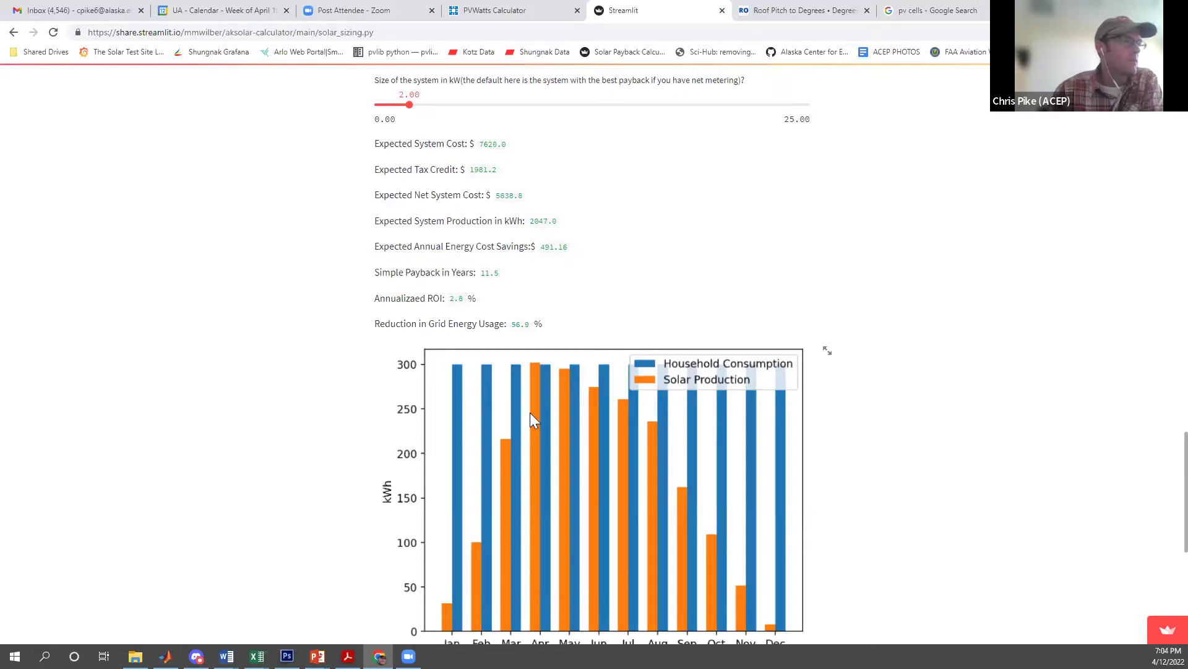
pyautogui.scroll(-3, 628, 565)
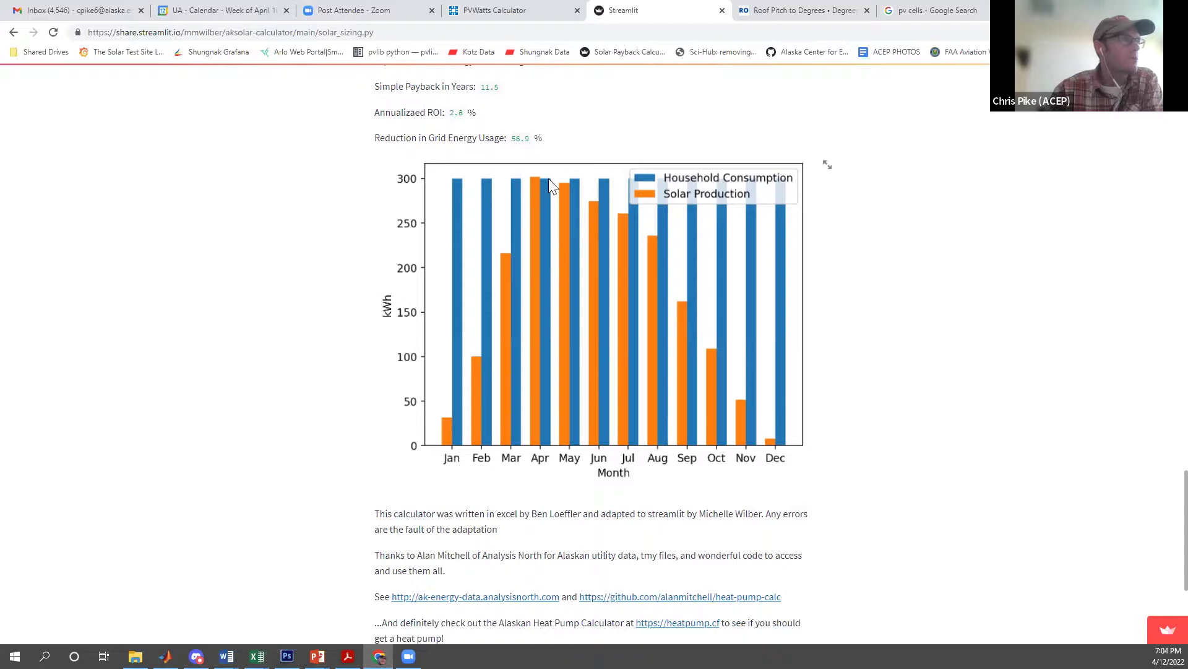
pyautogui.scroll(1, 704, 330)
pyautogui.scroll(-1, 704, 330)
pyautogui.scroll(2, 706, 331)
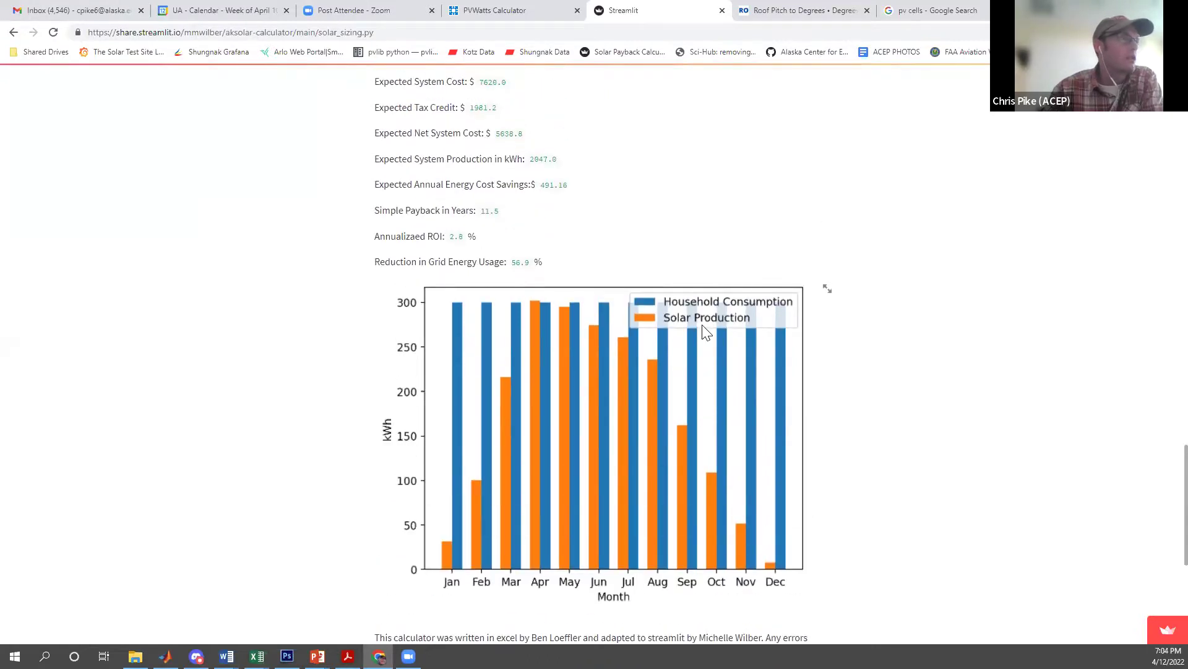
# Increase the solar system size to 3.98 kW.
pyautogui.scroll(2, 721, 334)
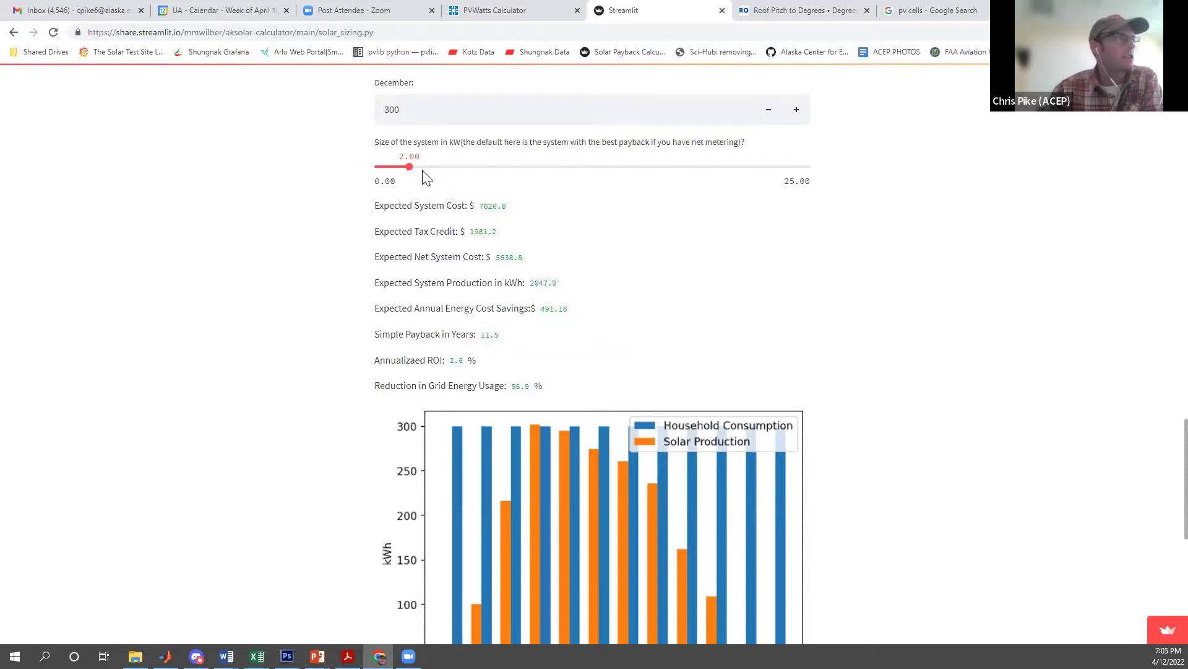
pyautogui.moveTo(408, 162); pyautogui.dragTo(443, 166)
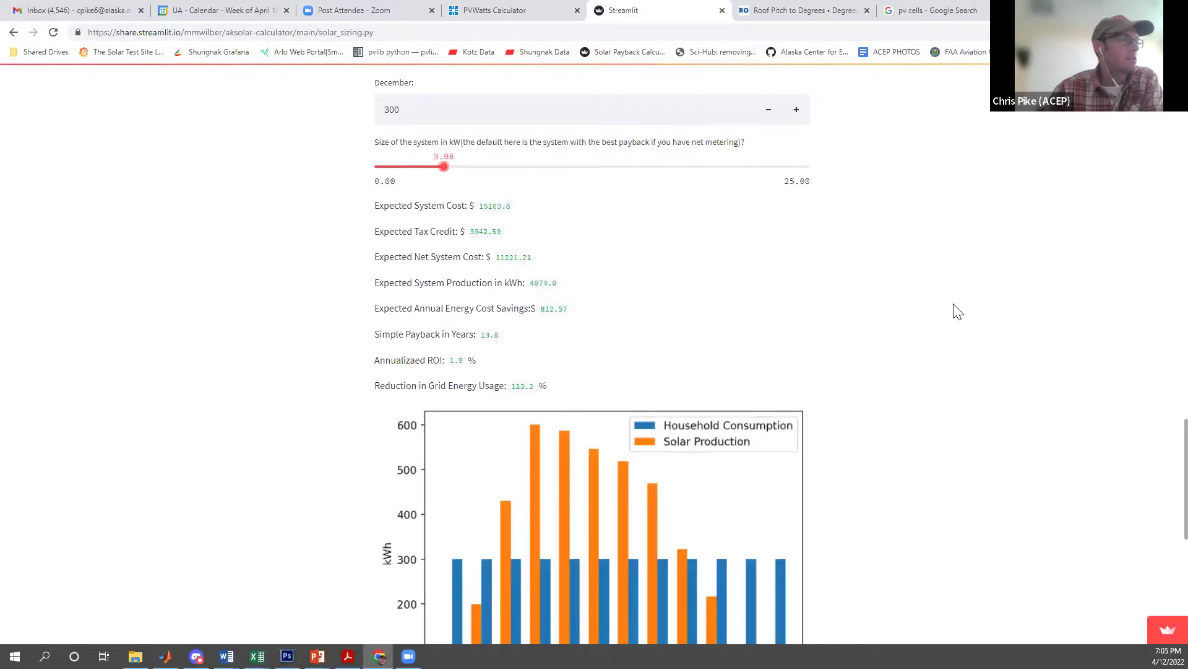
# Examine the larger system's savings and monthly production chart, and look back over the calculator inputs.
pyautogui.scroll(-3, 956, 310)
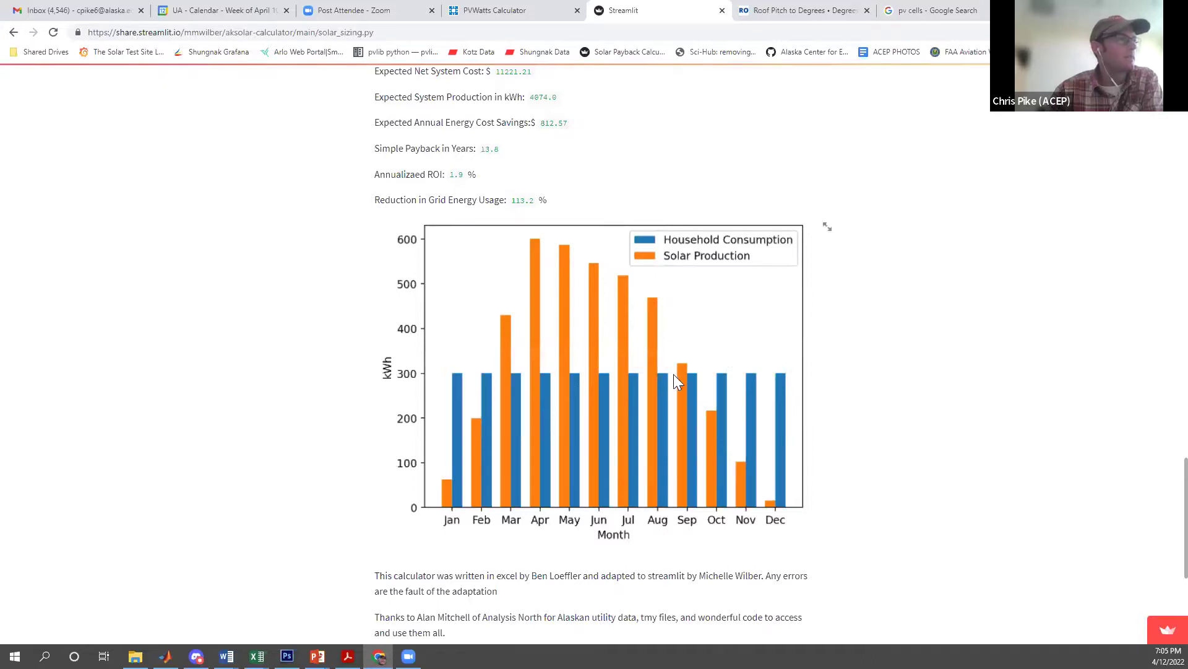
pyautogui.scroll(-1, 673, 373)
pyautogui.scroll(3, 674, 373)
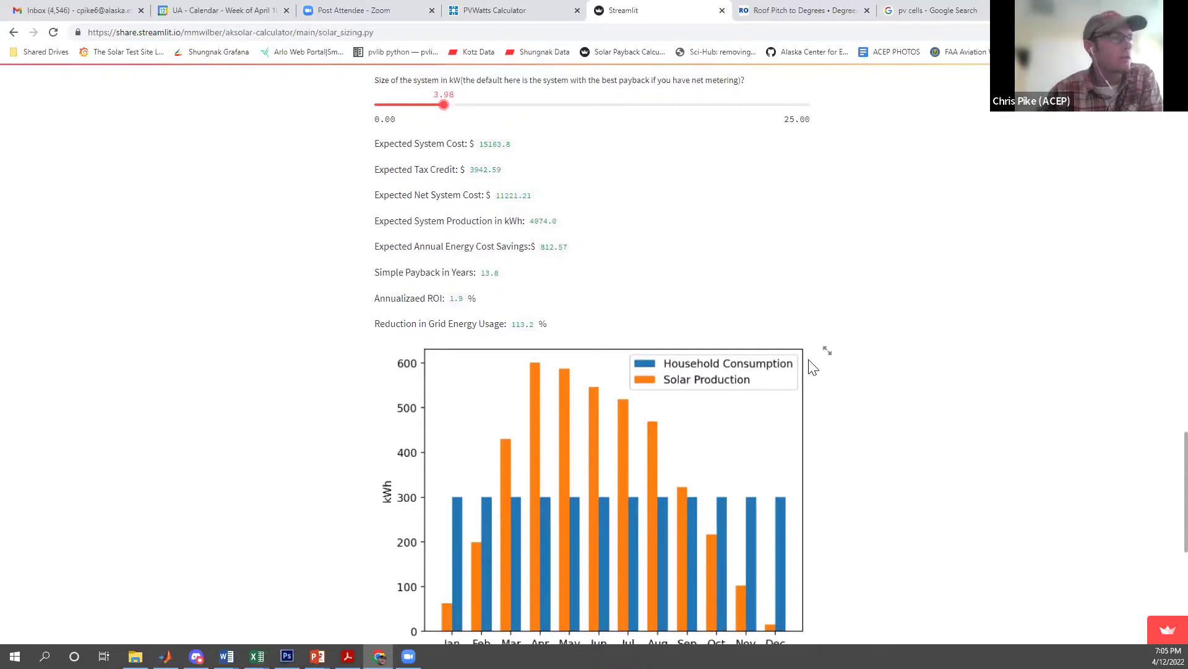
pyautogui.scroll(-3, 814, 367)
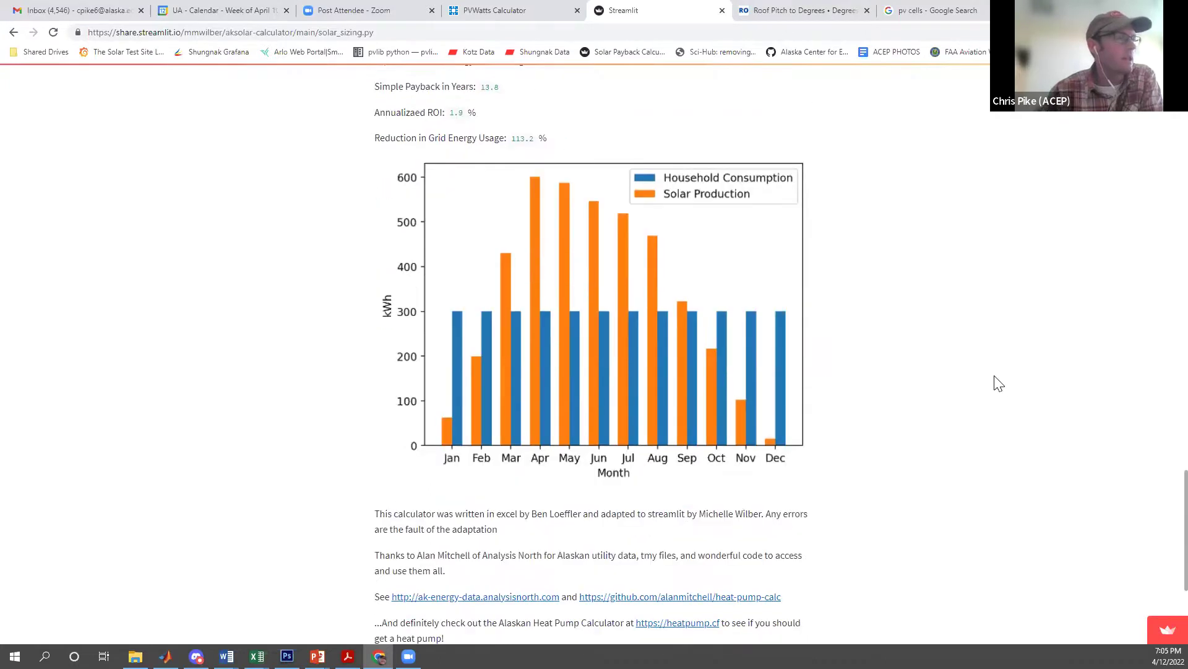
pyautogui.scroll(-3, 998, 382)
pyautogui.scroll(6, 996, 381)
pyautogui.scroll(4, 996, 380)
pyautogui.scroll(4, 996, 382)
pyautogui.scroll(8, 995, 382)
pyautogui.scroll(4, 994, 382)
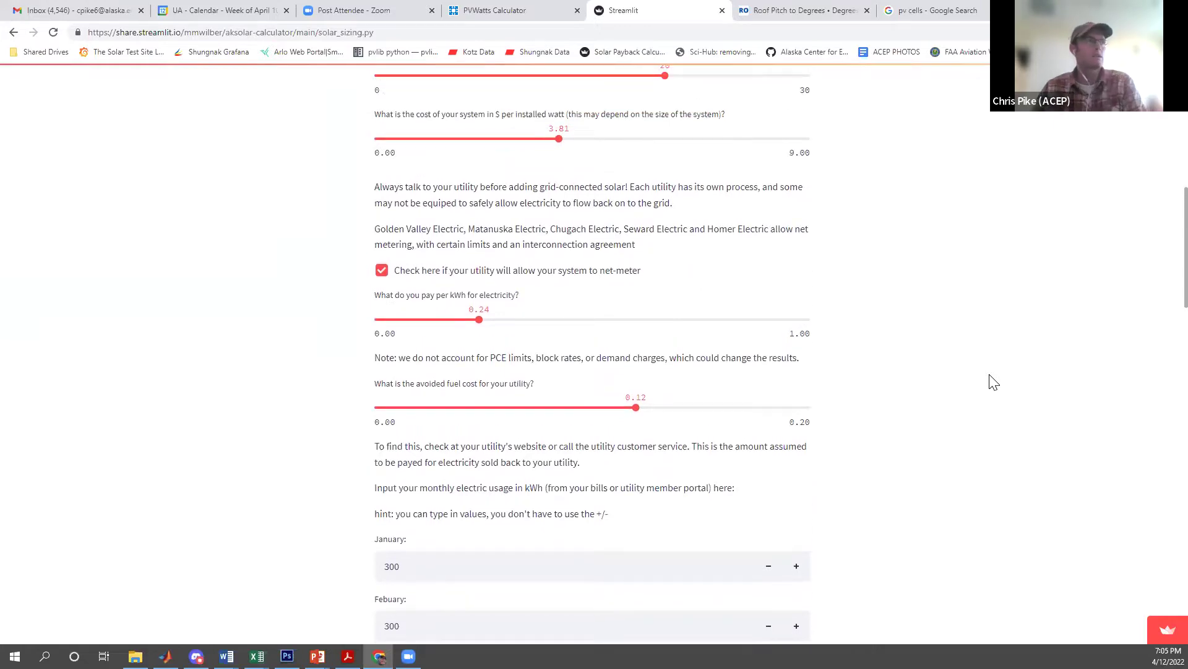
pyautogui.scroll(5, 994, 375)
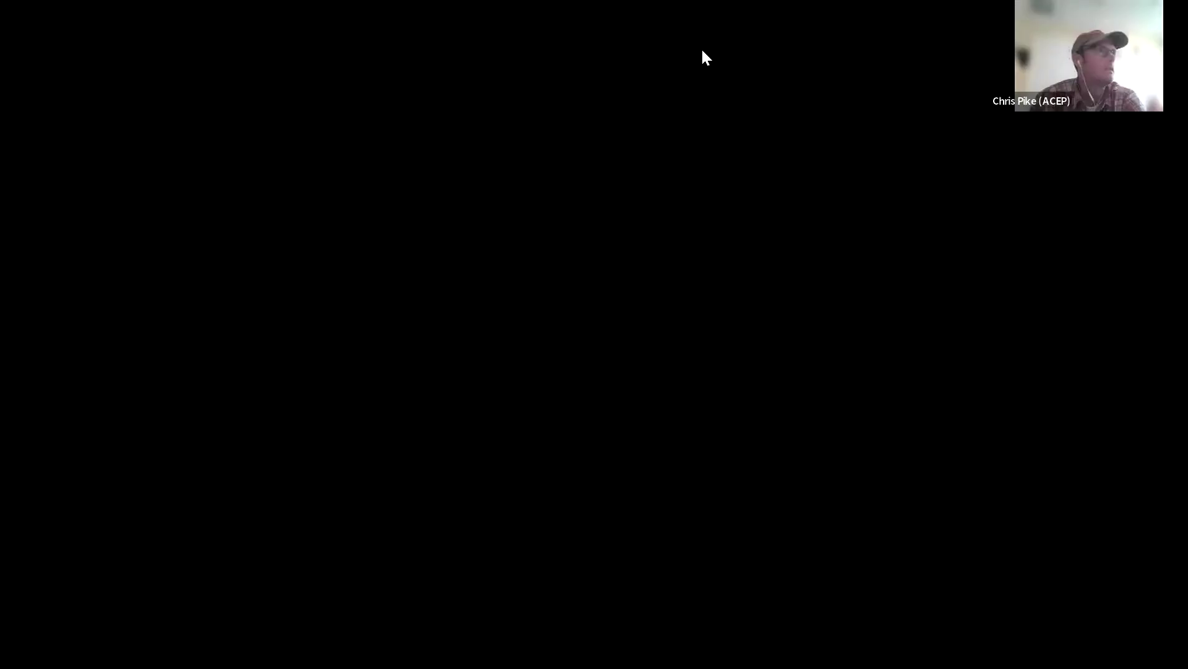
# Advance the PowerPoint slideshow to the Alaska Solar Manual slide.
pyautogui.press('Right')
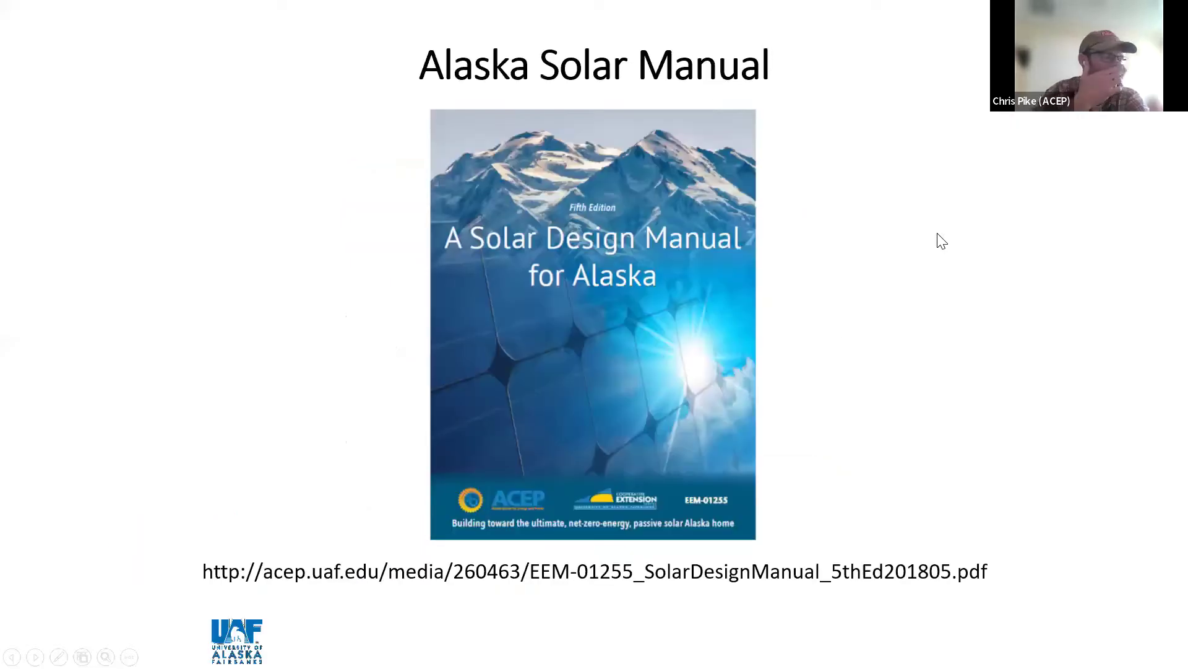